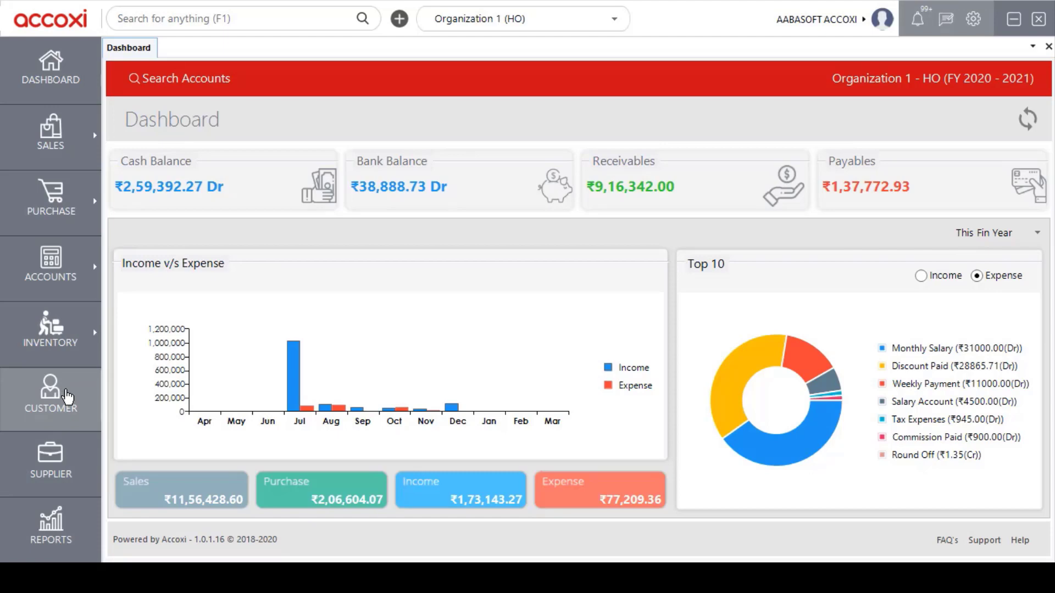
# Step: Show the customer list and scroll right to reveal the Type and Contact Category columns
pyautogui.click(67, 396)
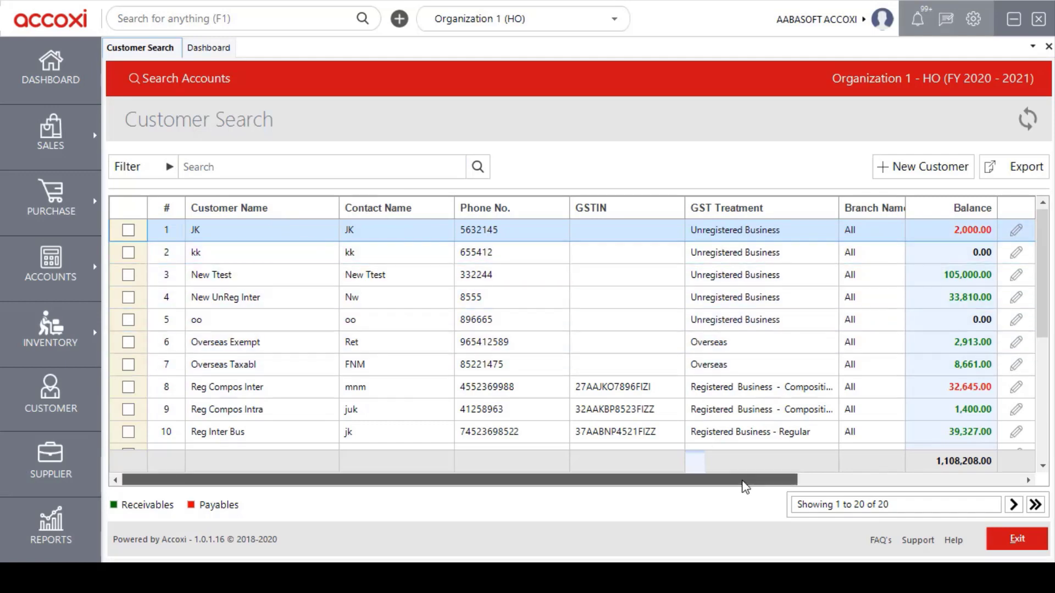
pyautogui.moveTo(745, 488); pyautogui.dragTo(987, 488)
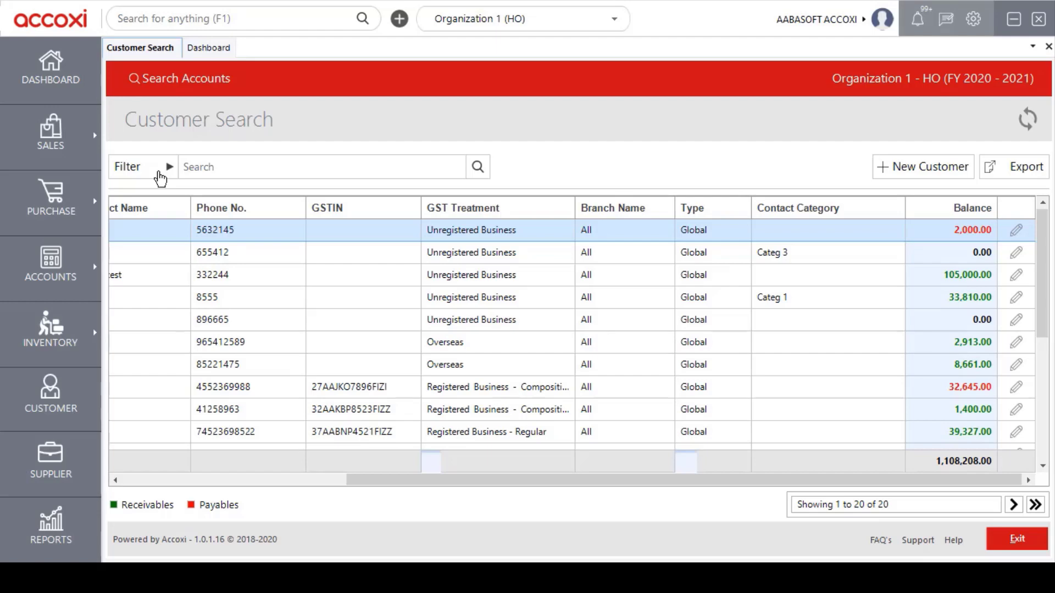
pyautogui.click(159, 179)
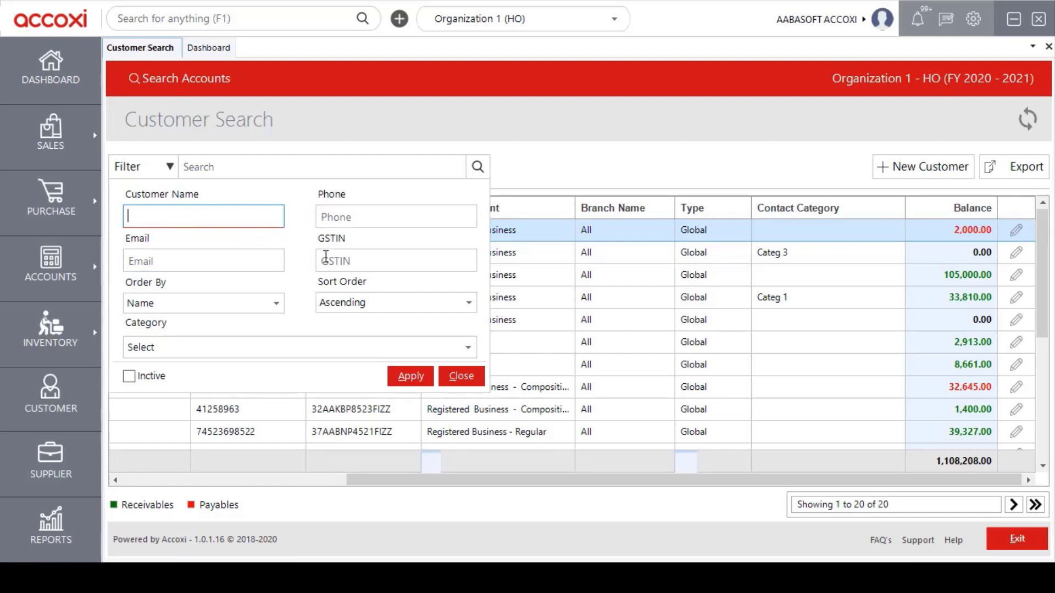
pyautogui.click(302, 296)
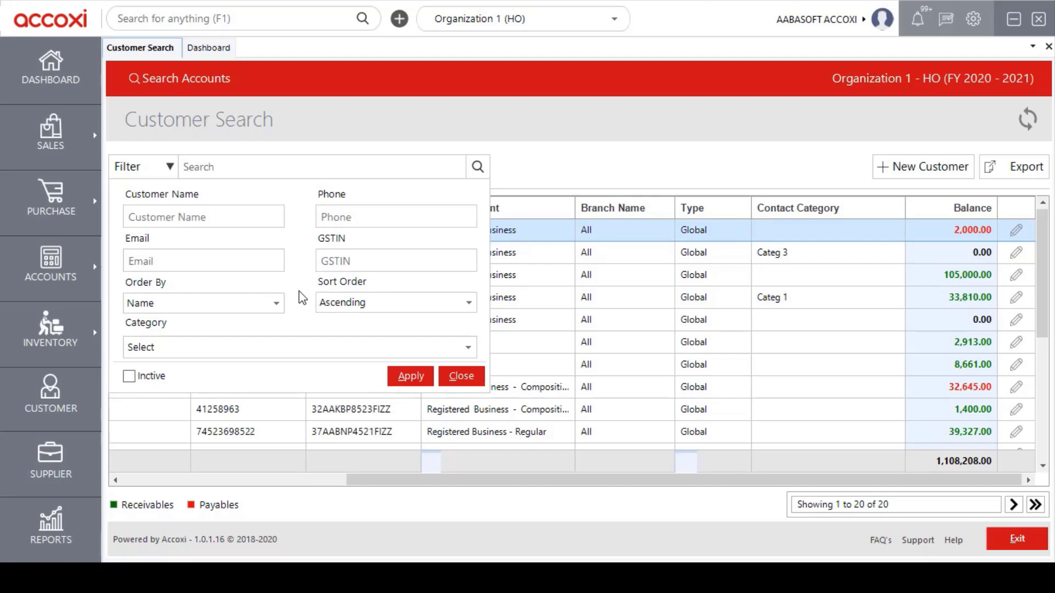
pyautogui.click(464, 347)
pyautogui.click(465, 347)
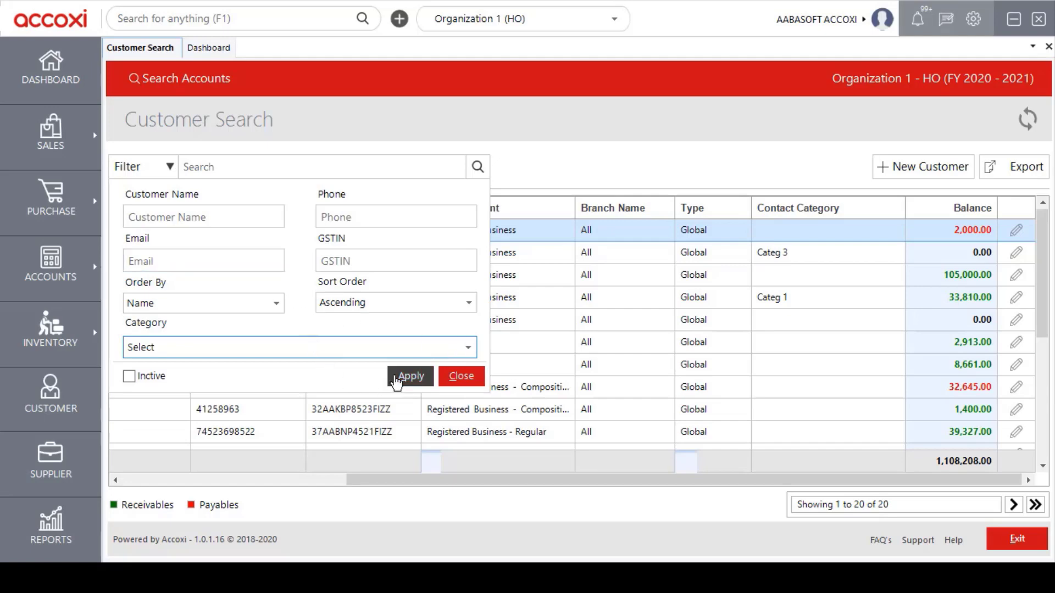
pyautogui.click(170, 167)
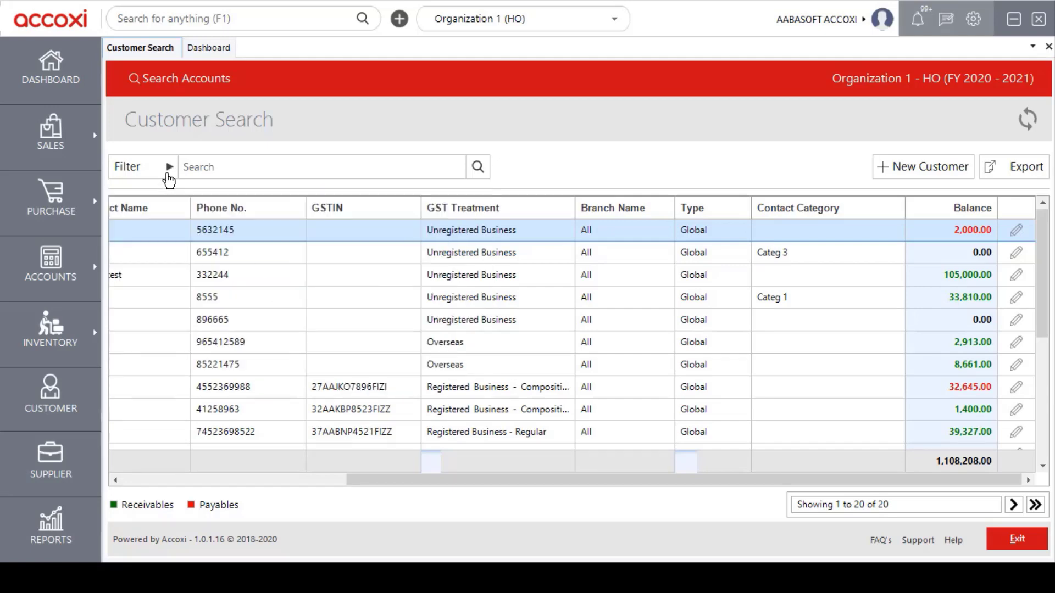
# Step: Start a blank New Customer form from the Customer Search page
pyautogui.click(246, 174)
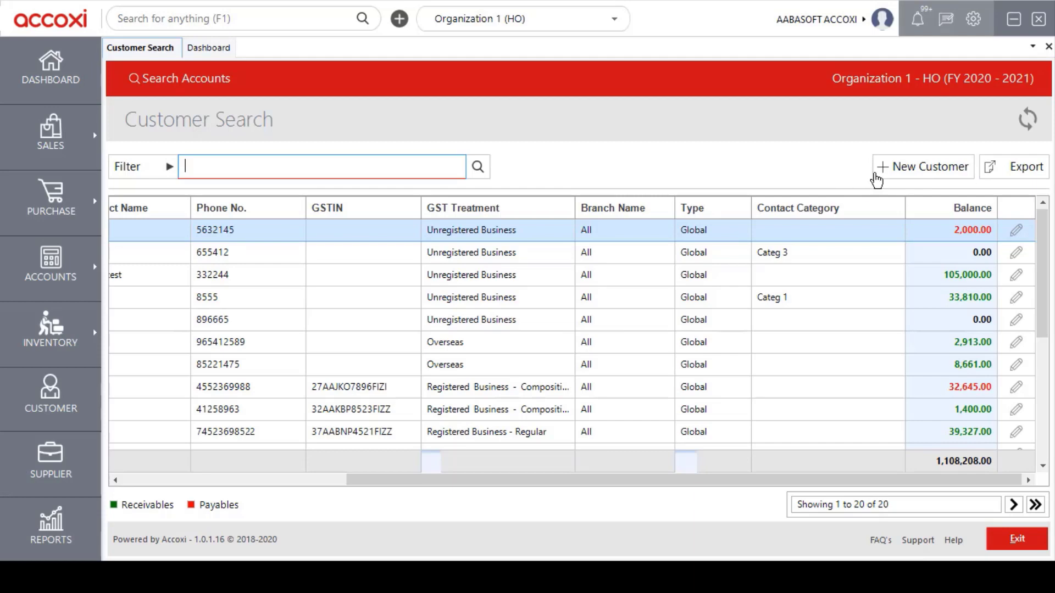
pyautogui.click(918, 177)
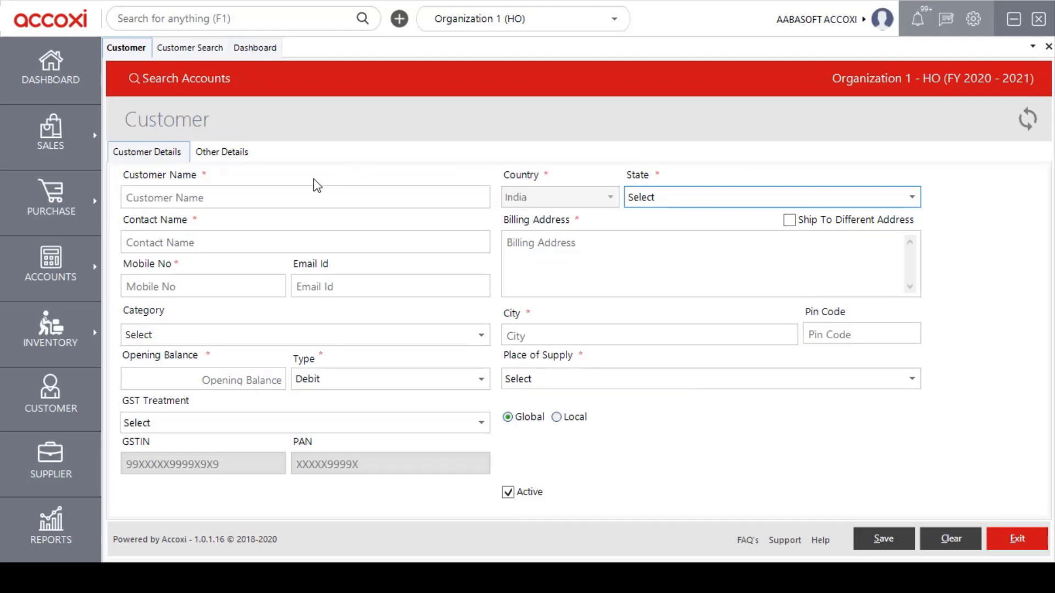
# Step: Enter the customer's name, contact person, mobile number and e-mail address in Customer Details
pyautogui.click(231, 198)
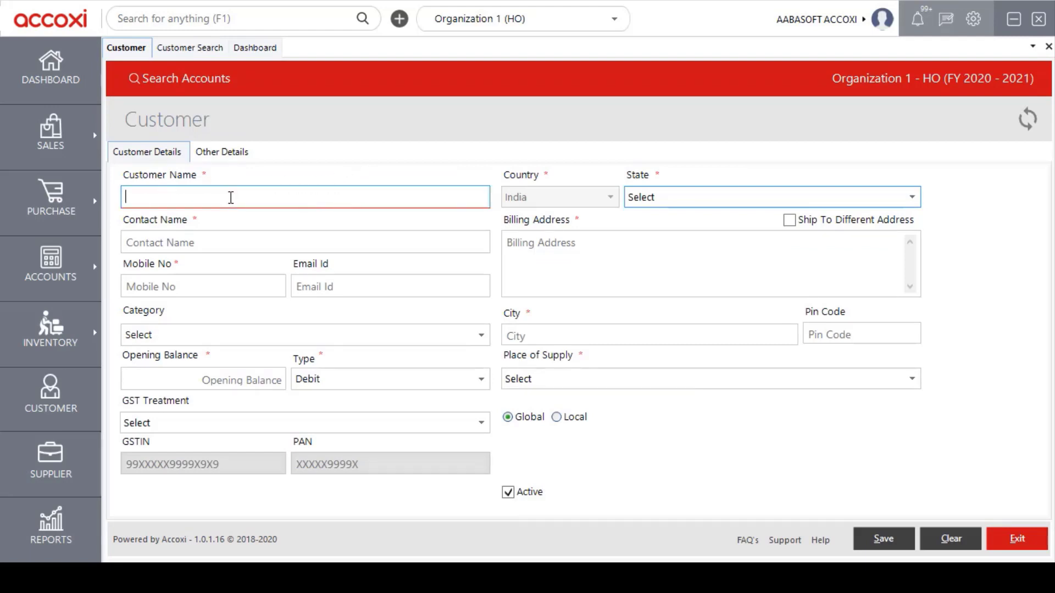
pyautogui.write('QWERT')
pyautogui.click(148, 242)
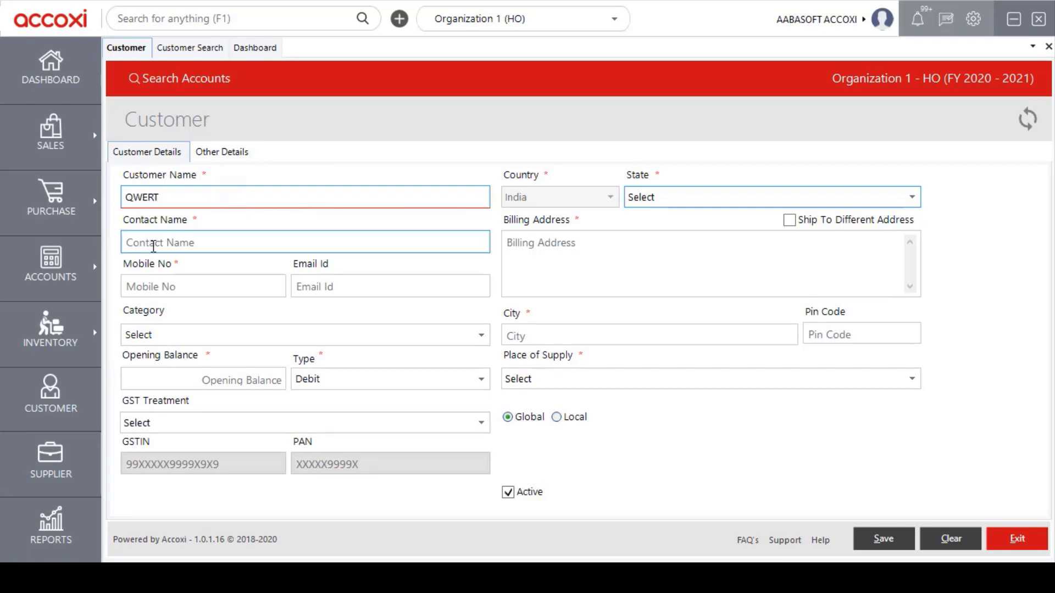
pyautogui.click(196, 245)
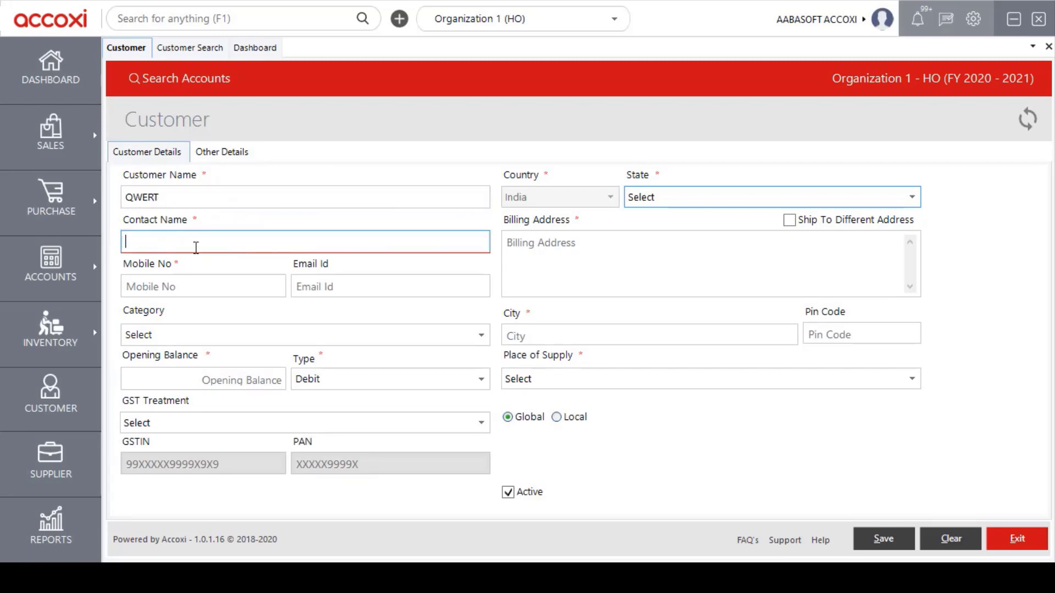
pyautogui.write('WE')
pyautogui.click(210, 281)
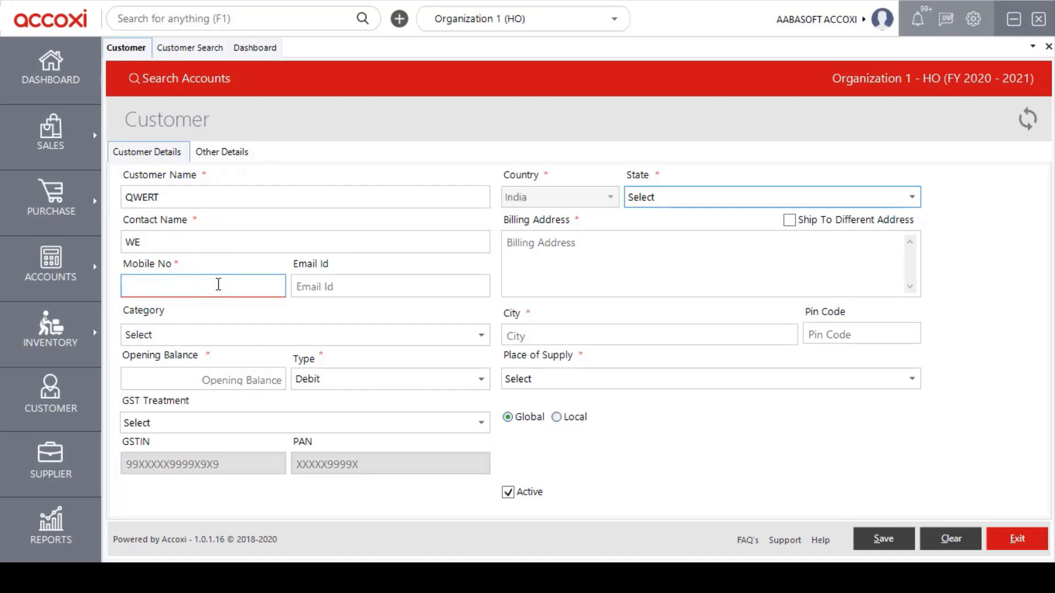
pyautogui.write('85655')
pyautogui.click(359, 288)
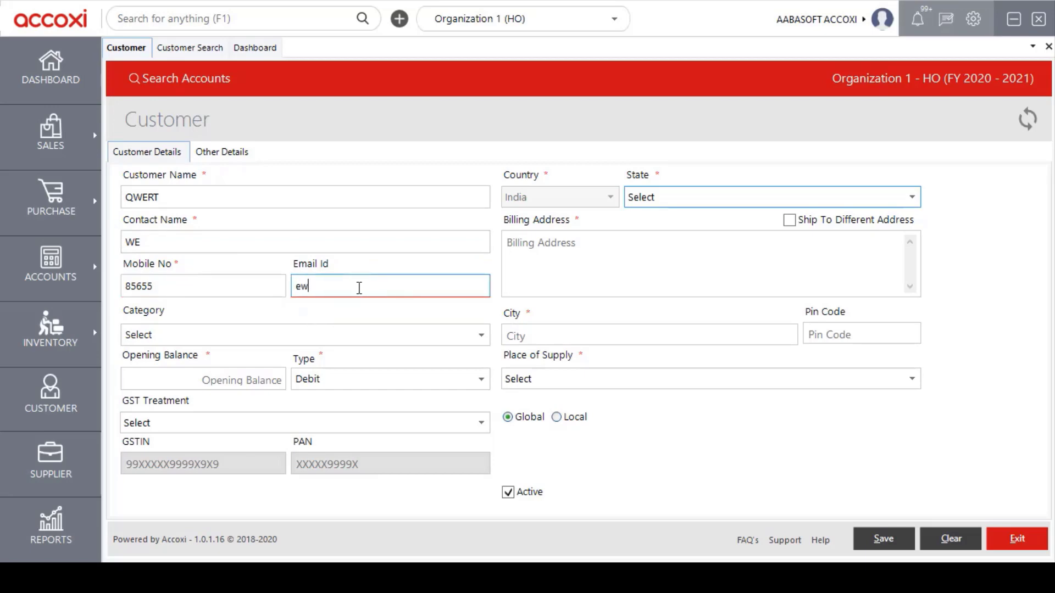
pyautogui.press('Tab')
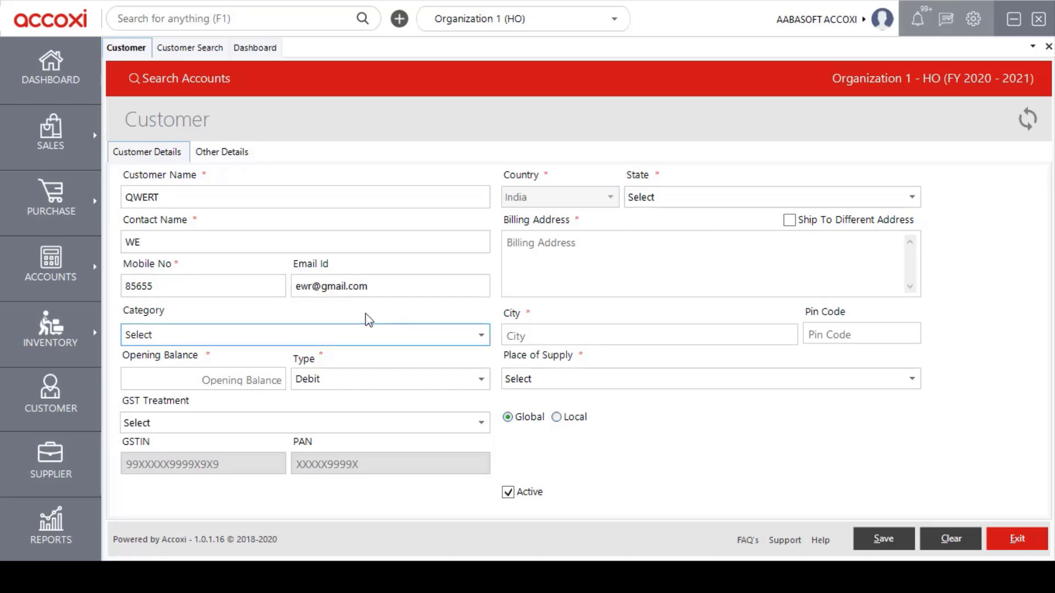
# Step: Assign the customer to Categ 5 with an opening balance of 2000
pyautogui.click(482, 338)
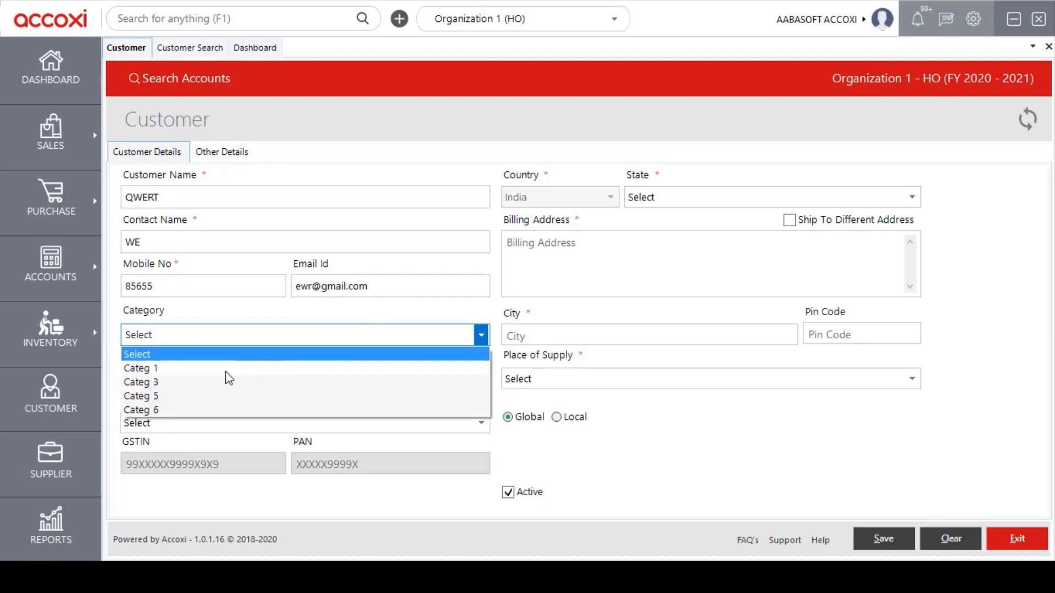
pyautogui.click(244, 396)
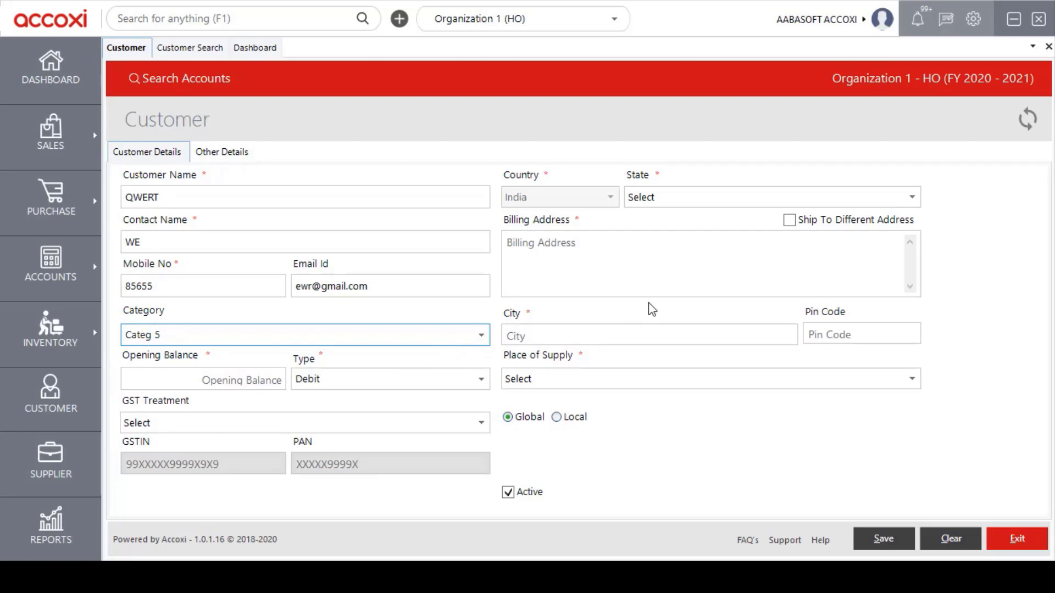
pyautogui.click(241, 380)
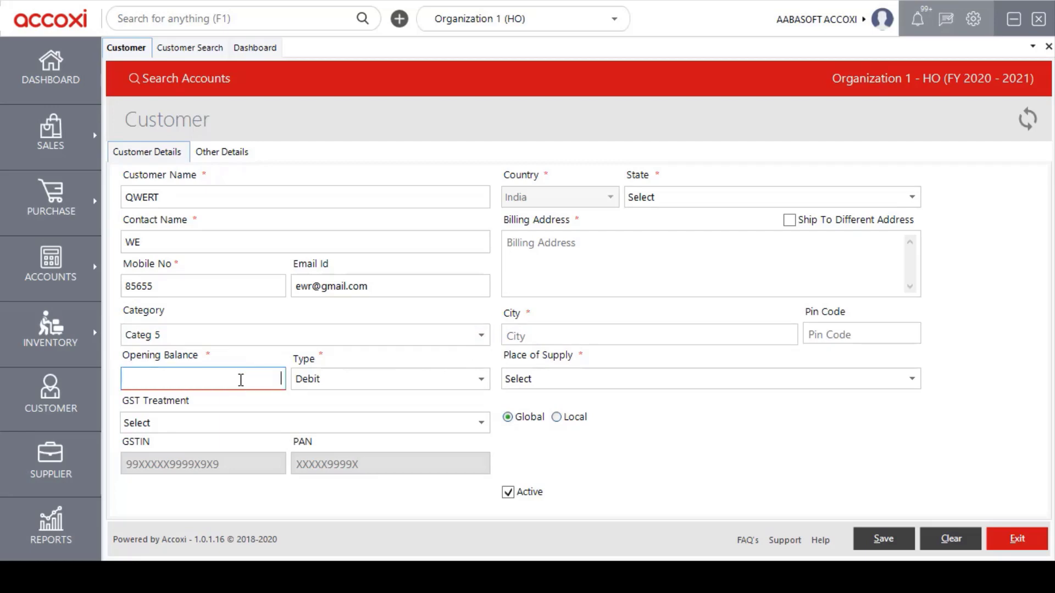
pyautogui.write('2000')
pyautogui.click(483, 428)
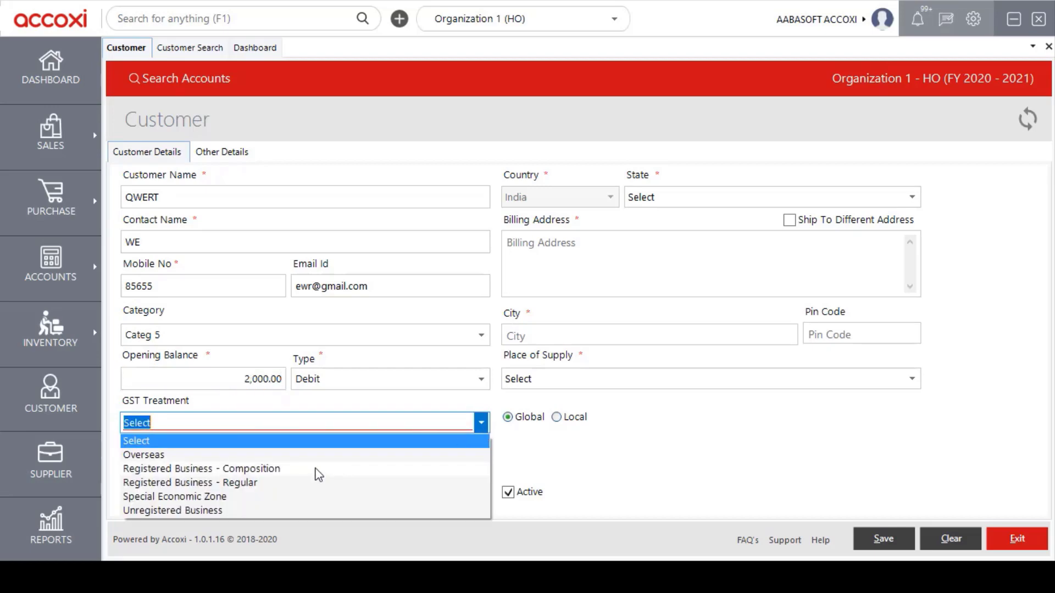
# Step: Set GST Treatment to Special Economic Zone and begin typing the customer's GSTIN
pyautogui.click(194, 496)
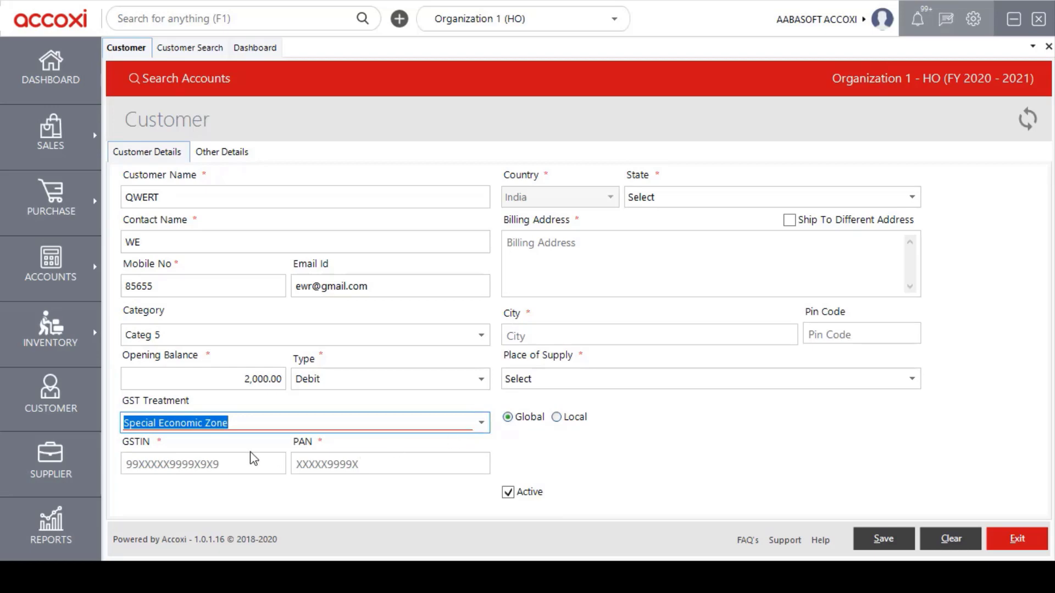
pyautogui.click(228, 464)
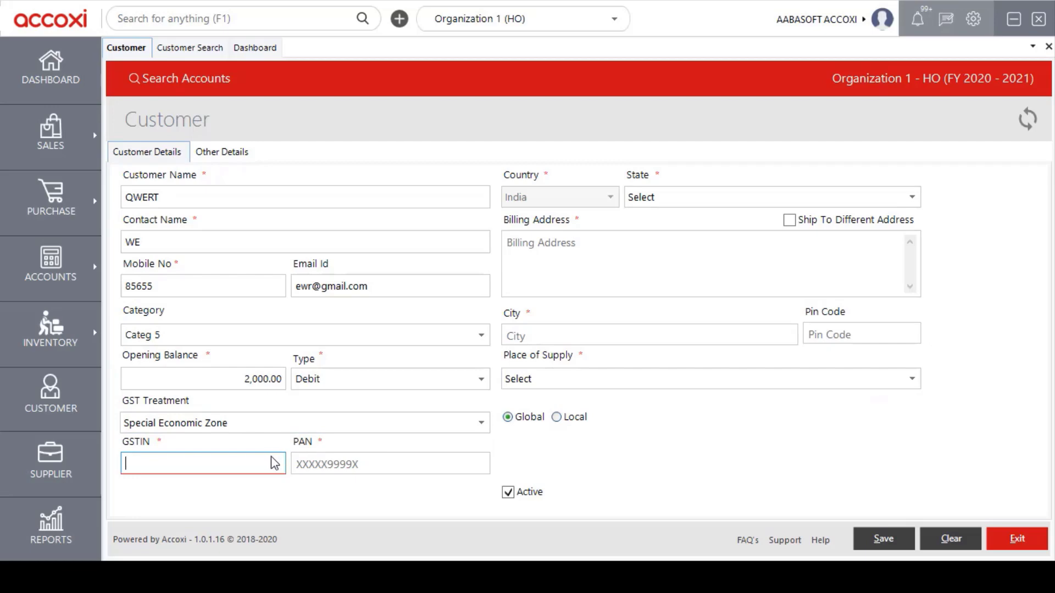
pyautogui.write('32')
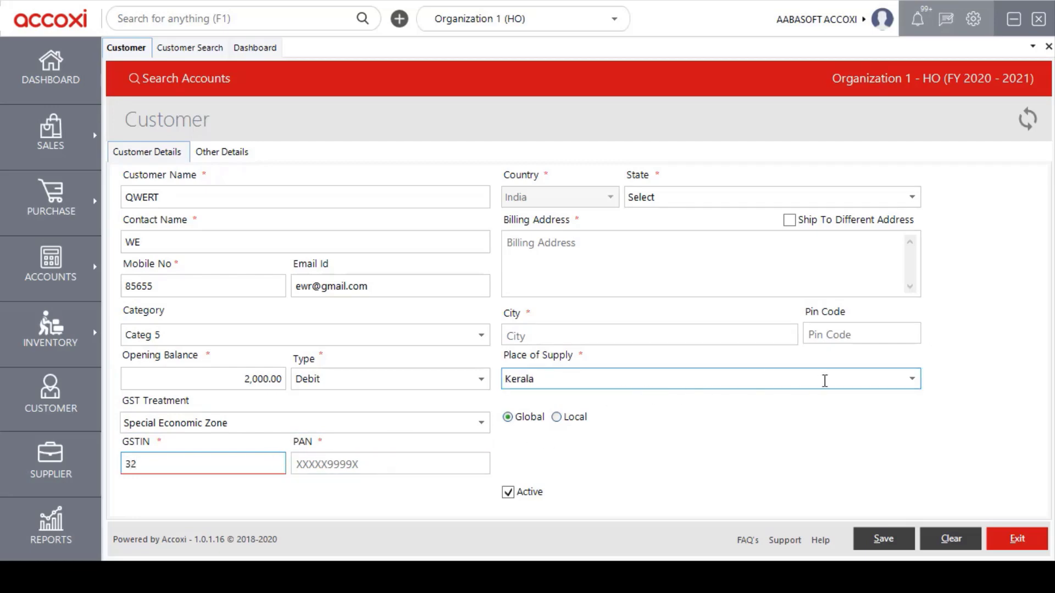
pyautogui.click(919, 383)
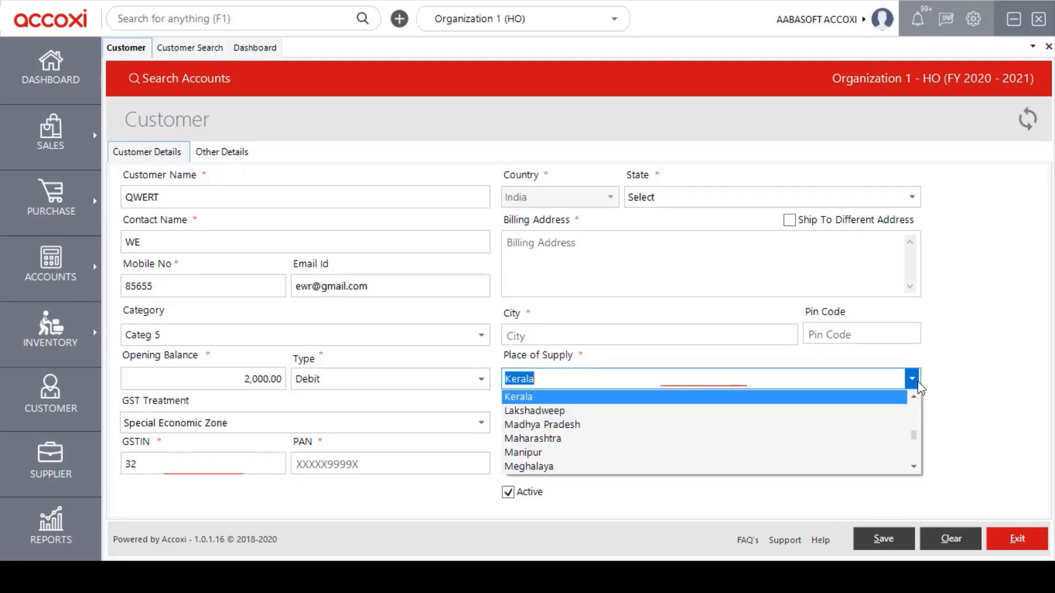
pyautogui.click(918, 383)
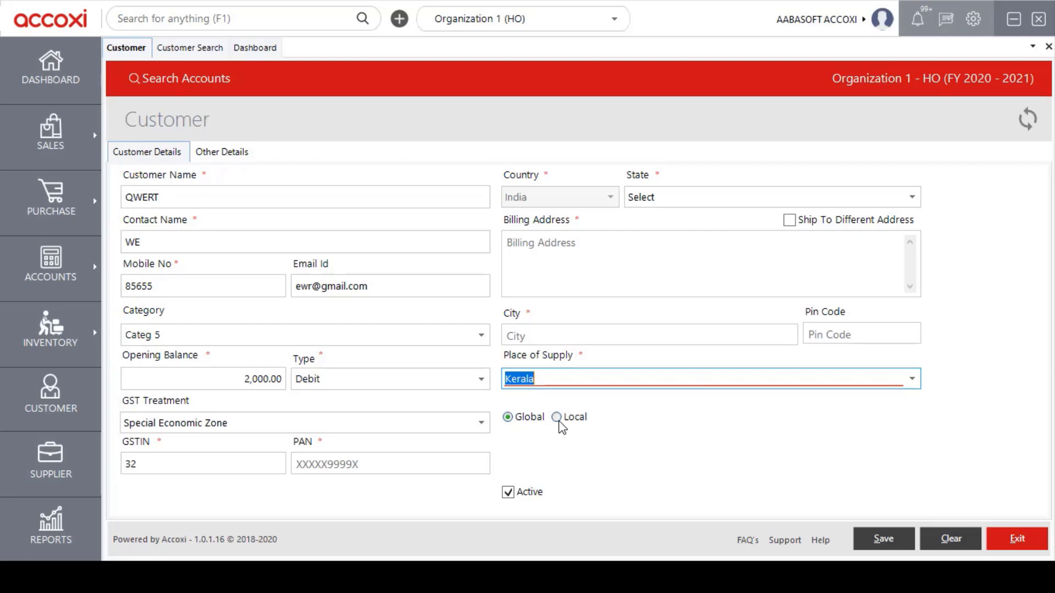
pyautogui.click(557, 417)
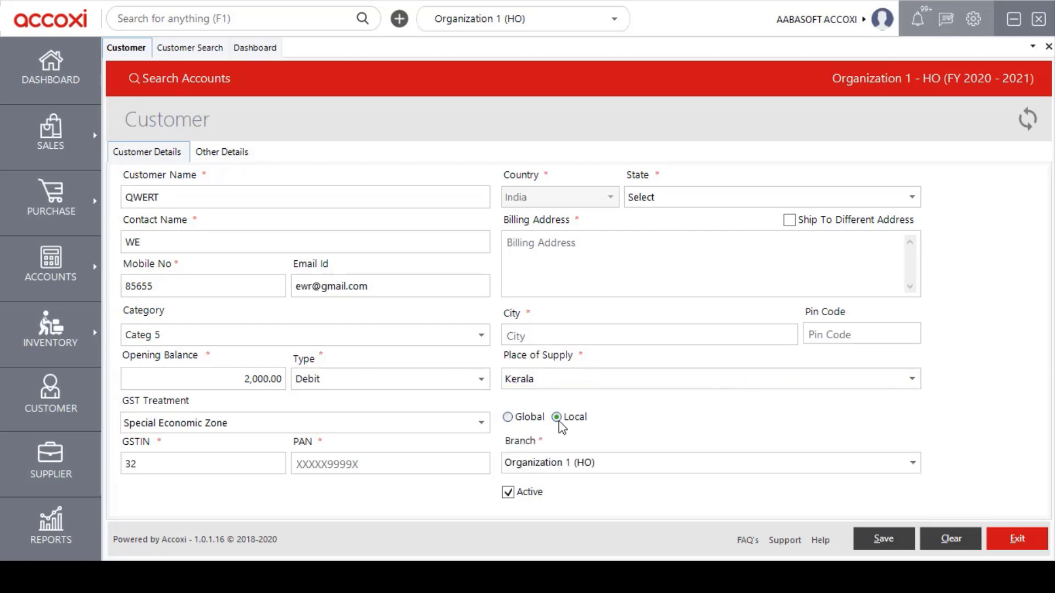
pyautogui.click(913, 466)
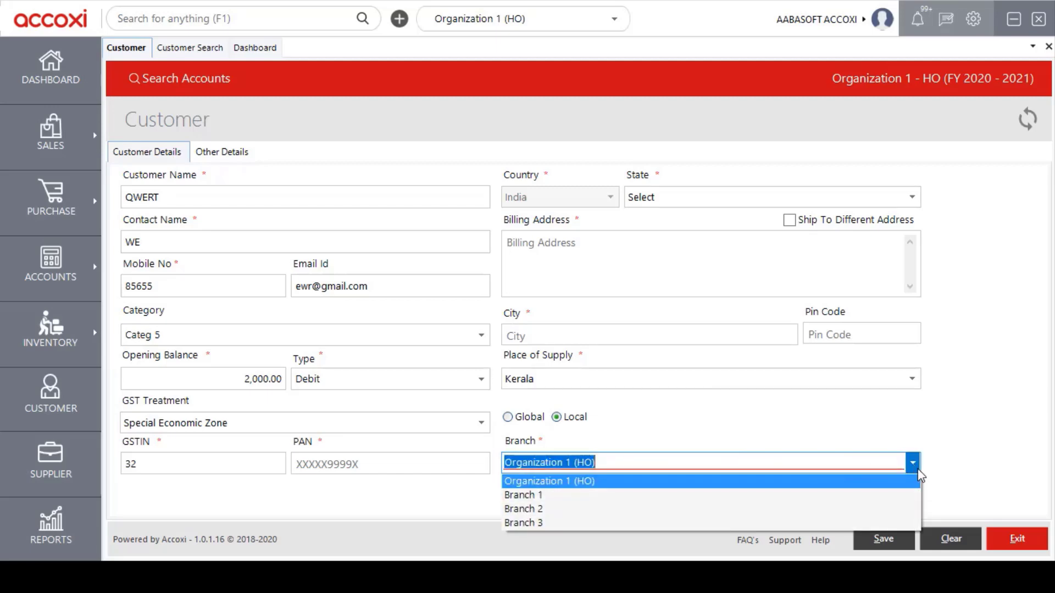
pyautogui.click(913, 466)
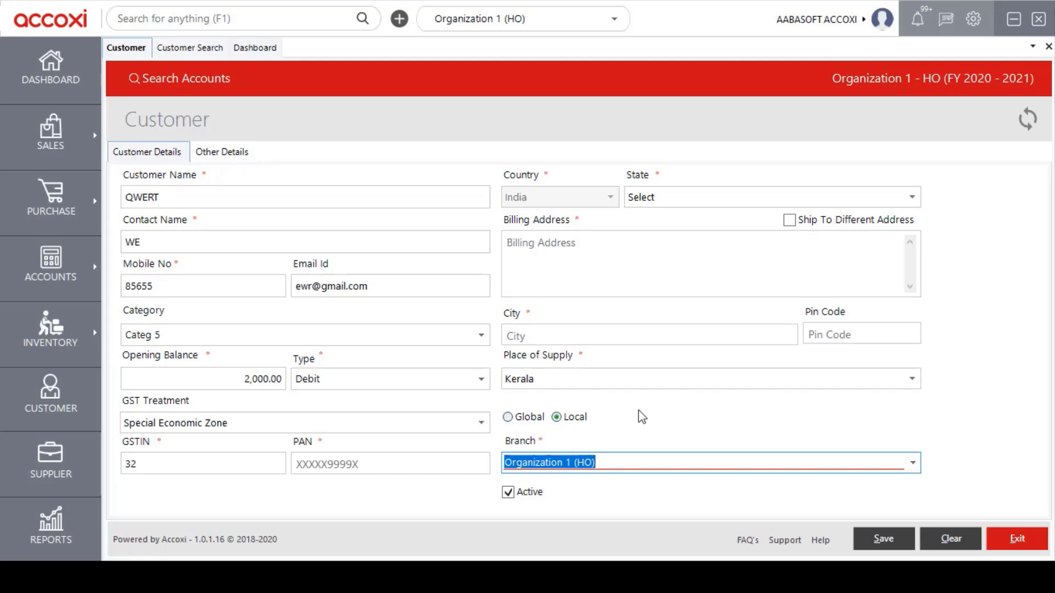
pyautogui.click(515, 420)
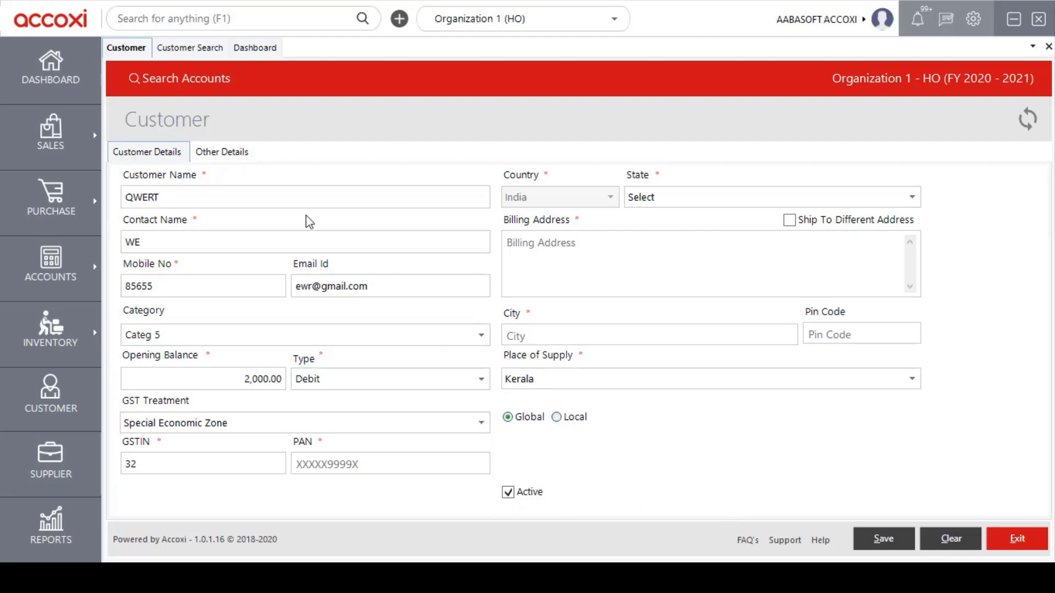
pyautogui.click(219, 155)
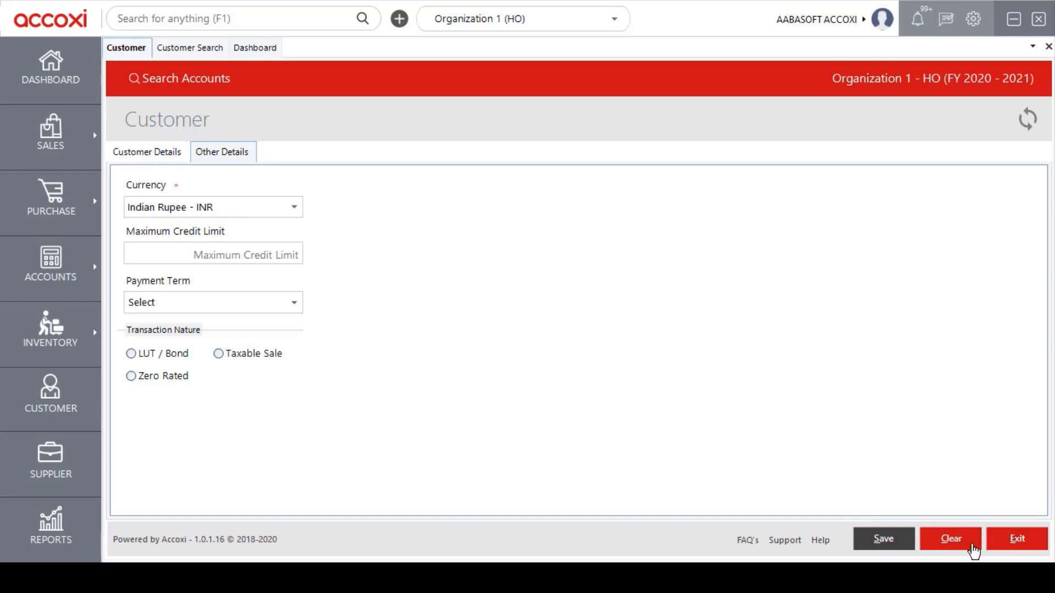
# Step: Exit the Customer form without saving, back to the 20-customer Customer Search list
pyautogui.click(1007, 549)
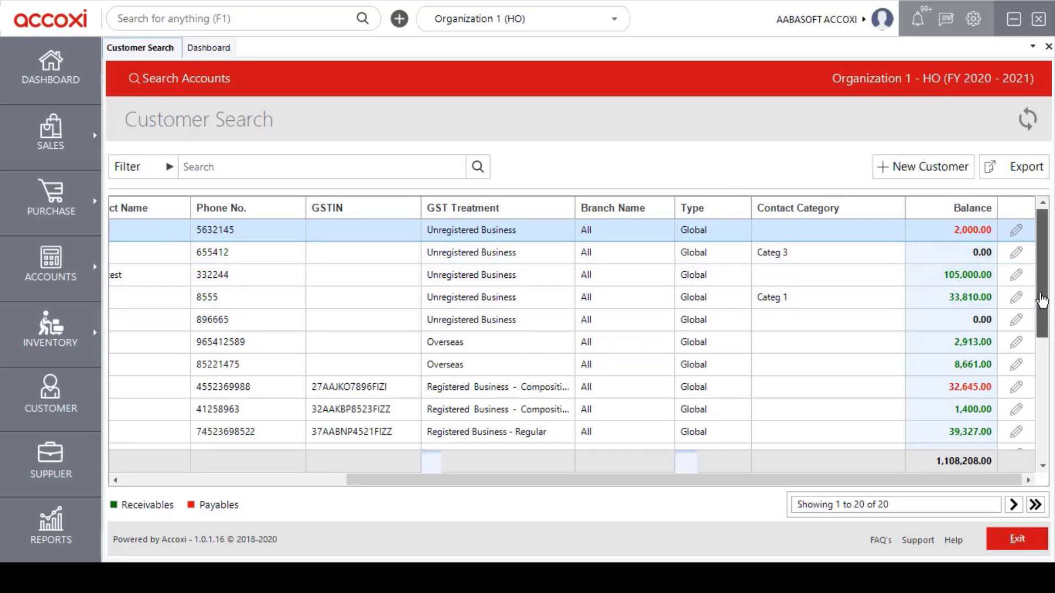
pyautogui.moveTo(1044, 299); pyautogui.dragTo(1046, 327)
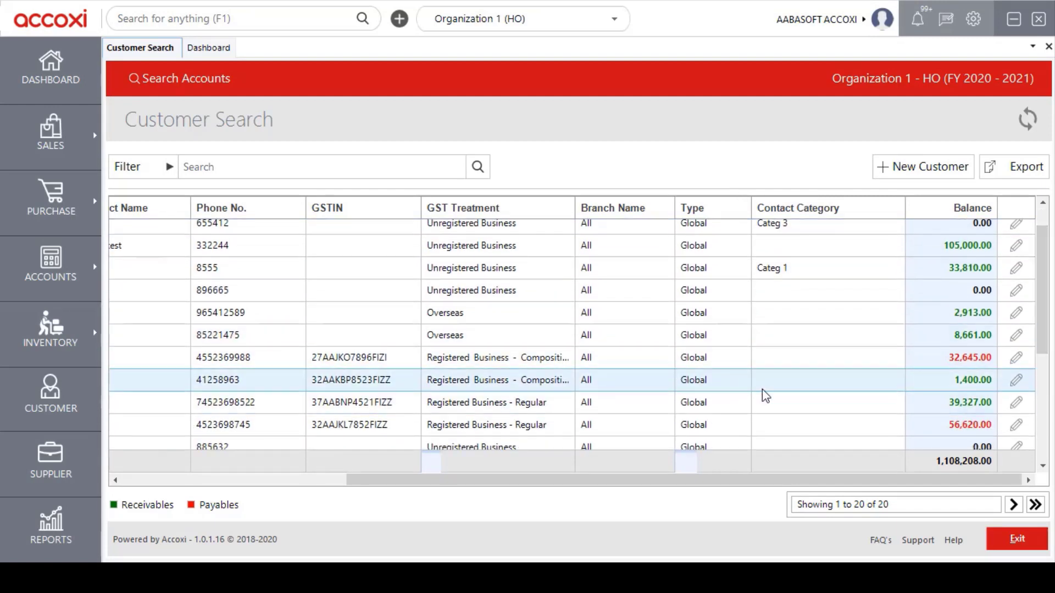